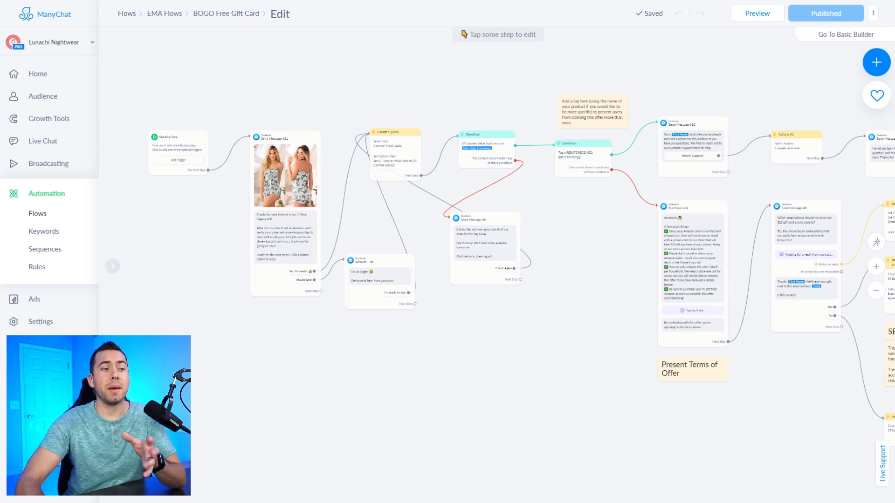
# Zoom in on the Starting Step, pajama-set offer message, Counter Query and giveaway-limit Condition
pyautogui.scroll(3, 339, 233)
pyautogui.moveTo(274, 443); pyautogui.dragTo(412, 438)
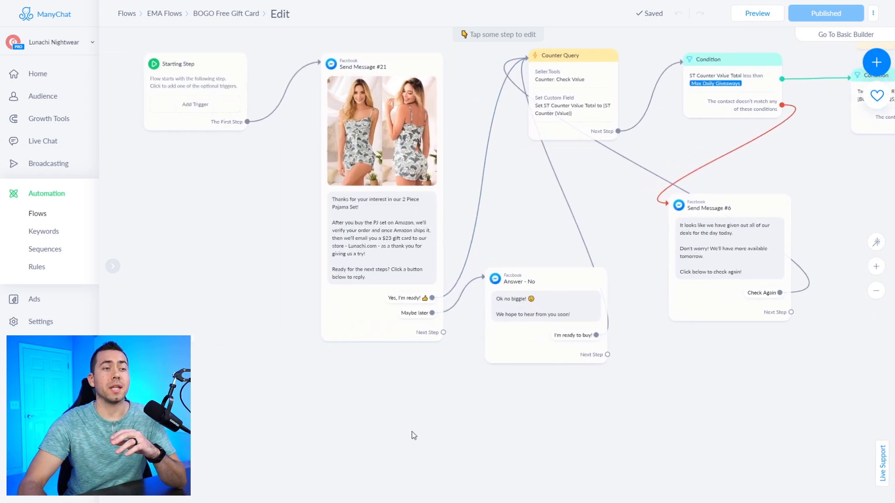
pyautogui.scroll(3, 389, 196)
pyautogui.moveTo(267, 224); pyautogui.dragTo(294, 270)
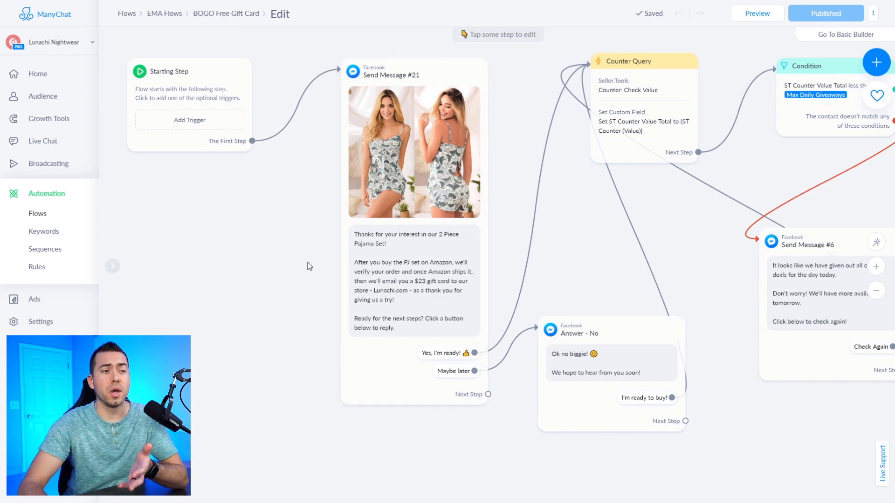
pyautogui.scroll(3, 304, 276)
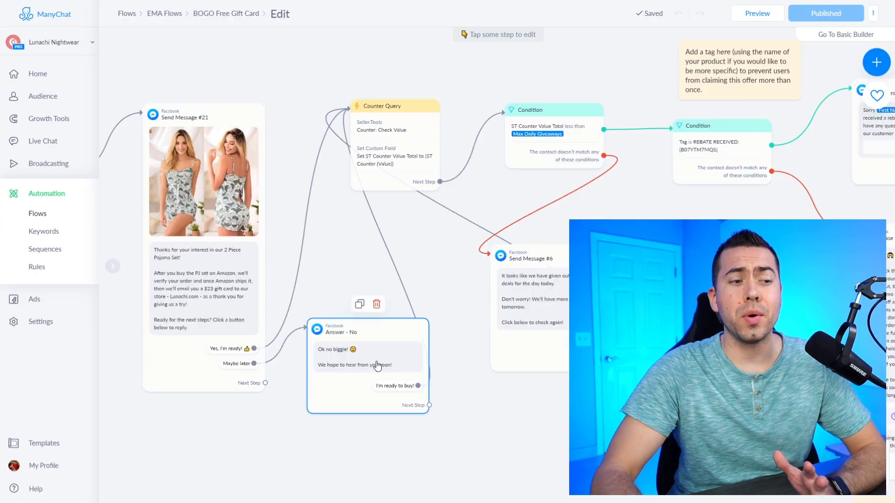
# Pan to the Counter Query feeding the Max Daily Giveaways and REBATE RECEIVED conditions
pyautogui.scroll(5, 368, 363)
pyautogui.scroll(-1, 331, 170)
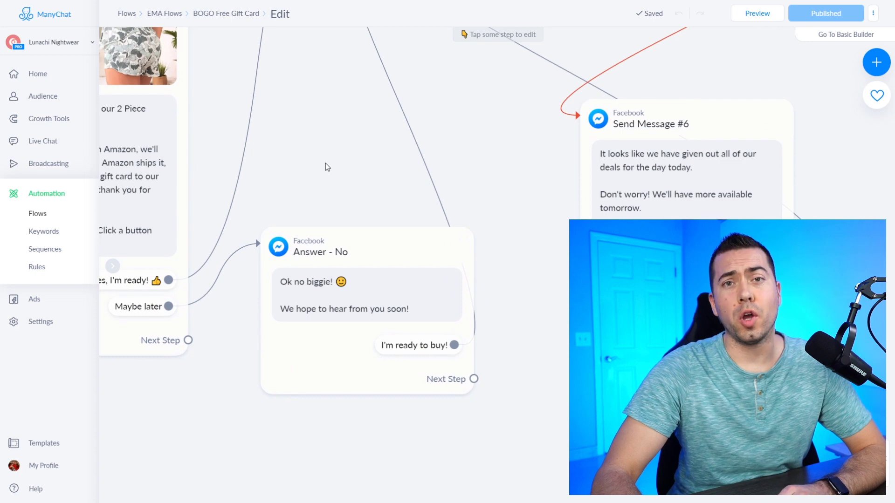
pyautogui.moveTo(331, 154); pyautogui.dragTo(321, 393)
pyautogui.moveTo(443, 238)
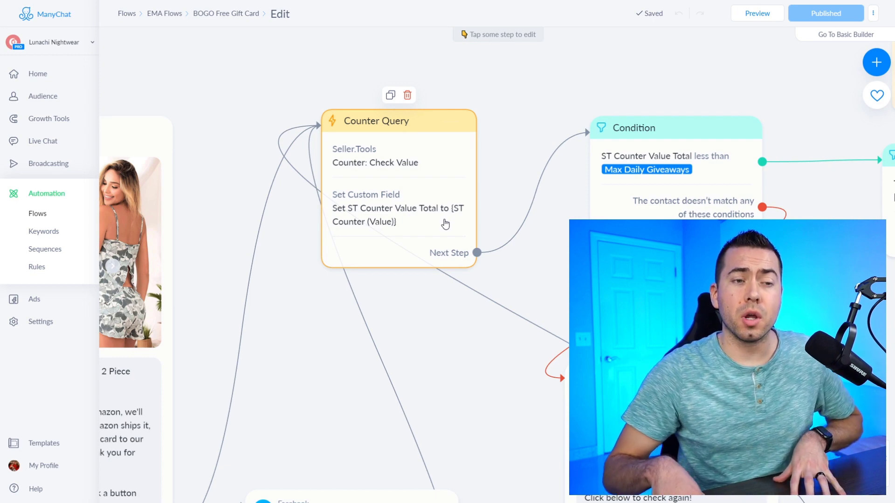
pyautogui.hscroll(5, 410, 240)
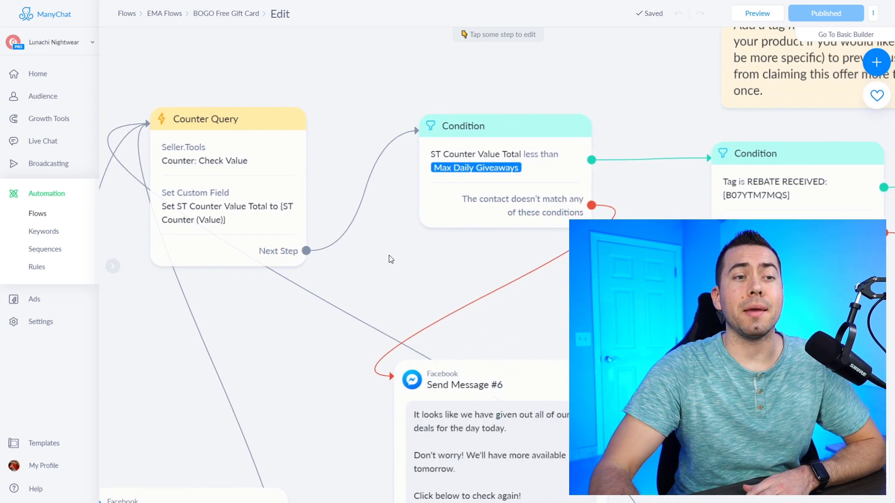
pyautogui.scroll(-1, 387, 242)
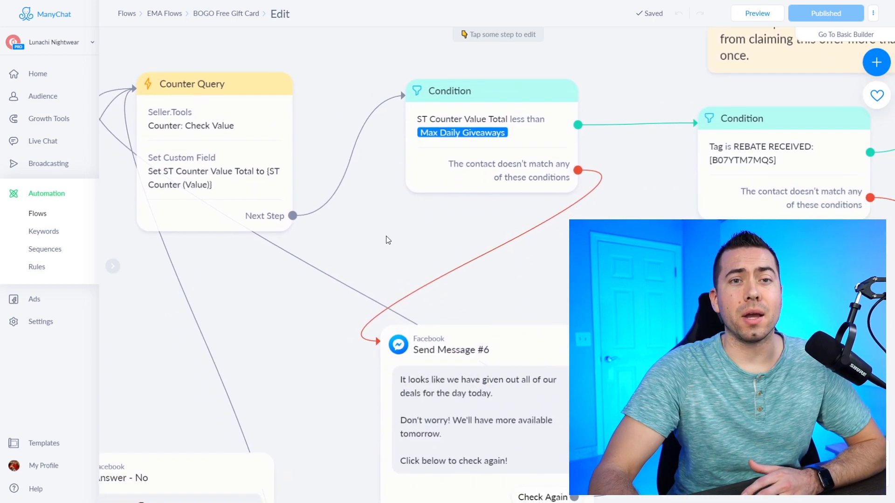
pyautogui.moveTo(486, 170)
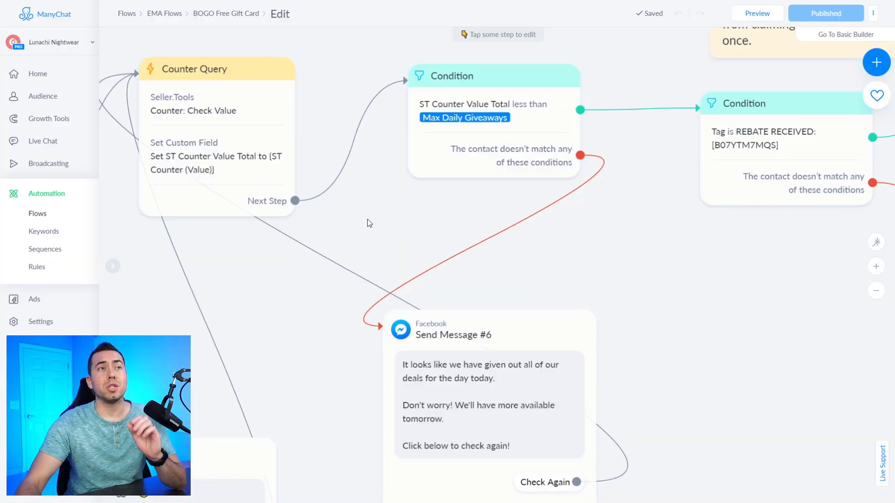
# Pan past the REBATE RECEIVED condition to the already-claimed rebate message
pyautogui.moveTo(752, 351); pyautogui.dragTo(539, 407)
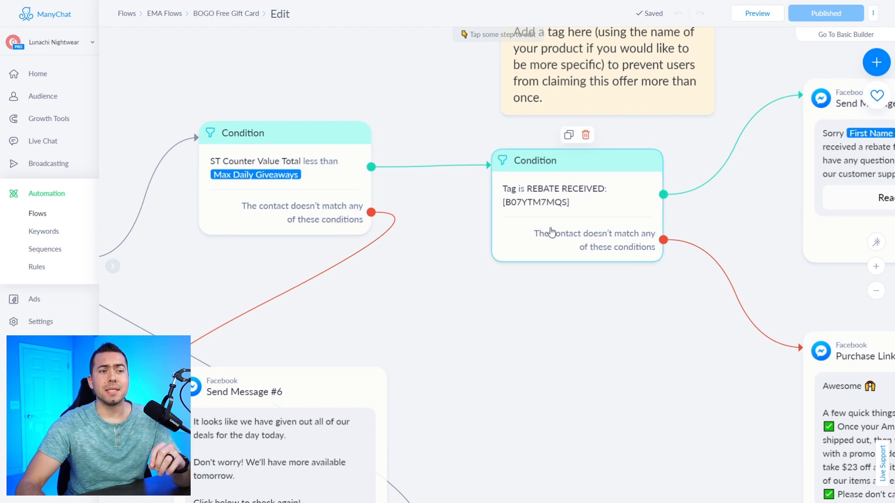
pyautogui.moveTo(590, 319); pyautogui.dragTo(400, 296)
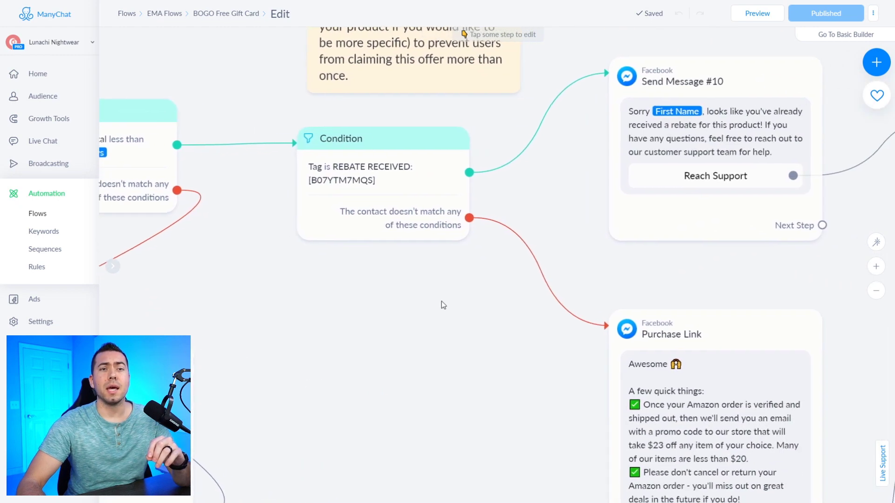
pyautogui.moveTo(453, 306); pyautogui.dragTo(372, 343)
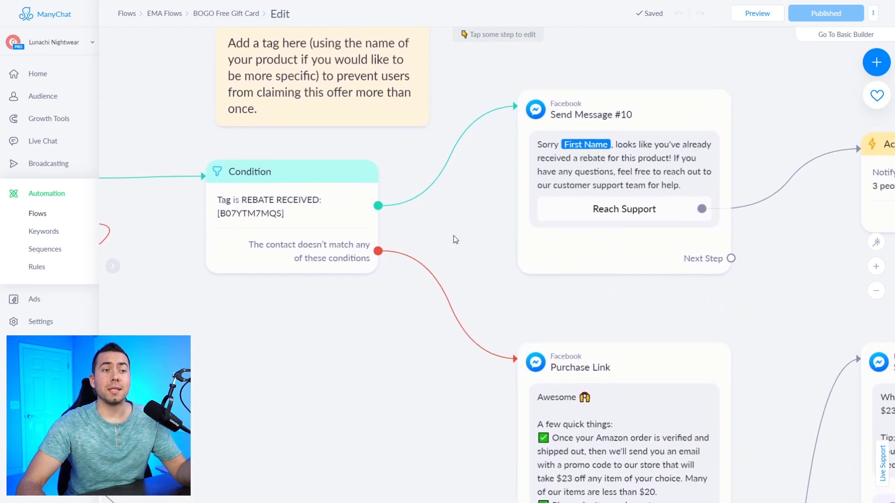
pyautogui.moveTo(461, 239); pyautogui.dragTo(394, 219)
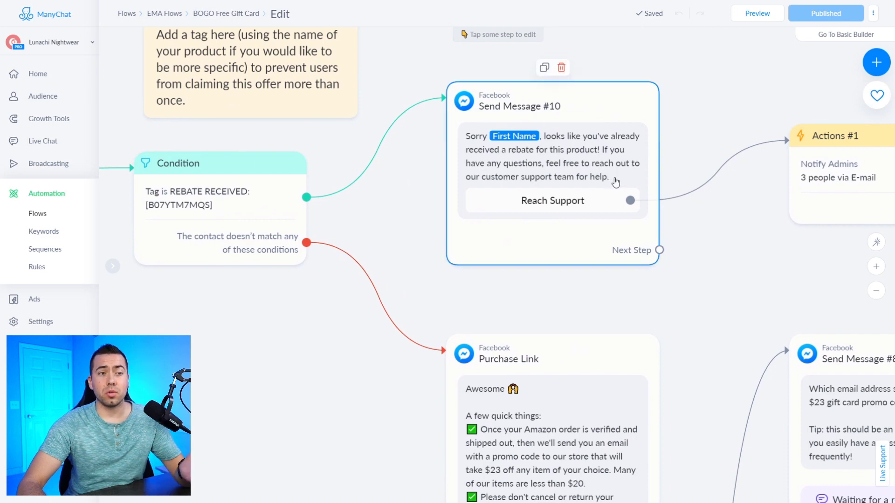
# Continue to the Purchase Link terms and Send Message #8 asking for the $23 gift card email
pyautogui.moveTo(628, 278); pyautogui.dragTo(597, 40)
pyautogui.scroll(-2, 594, 153)
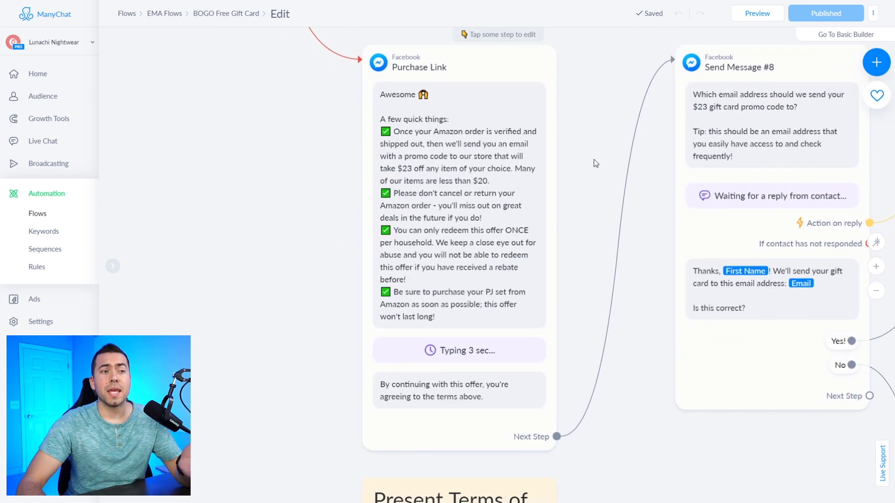
pyautogui.scroll(3, 594, 160)
pyautogui.moveTo(595, 170); pyautogui.dragTo(669, 199)
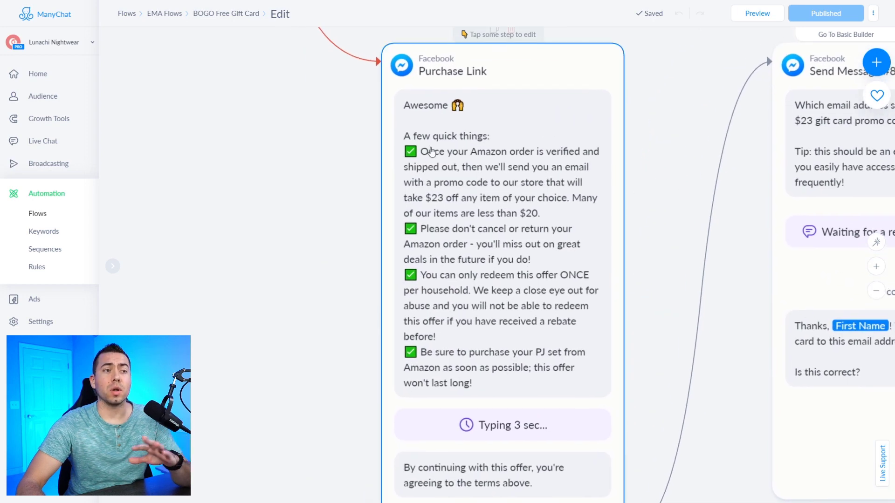
pyautogui.moveTo(648, 294); pyautogui.dragTo(633, 205)
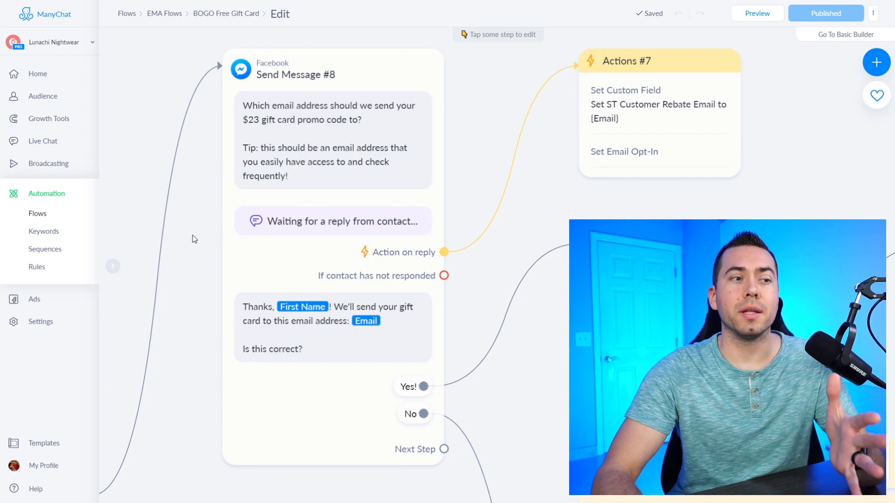
# Zoom out and pan past the Seller.Tools blacklist check to Send Message #23 and Smart Delay #2
pyautogui.hscroll(2, 177, 252)
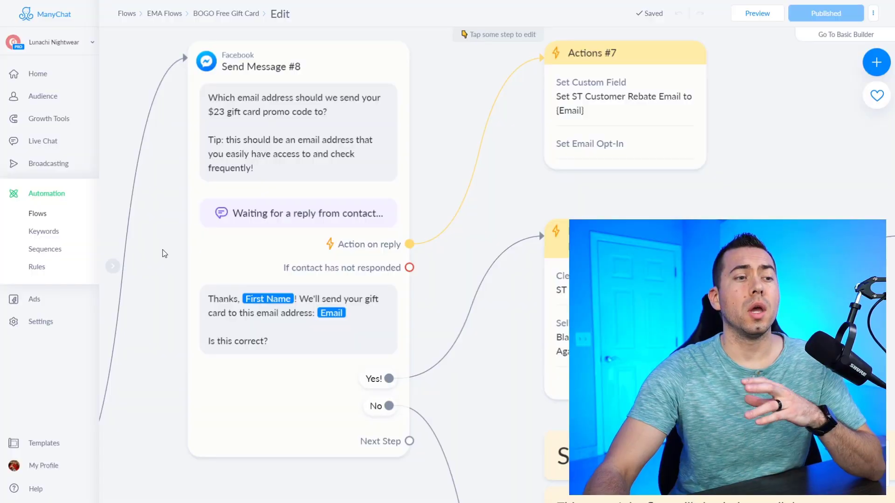
pyautogui.scroll(-2, 164, 254)
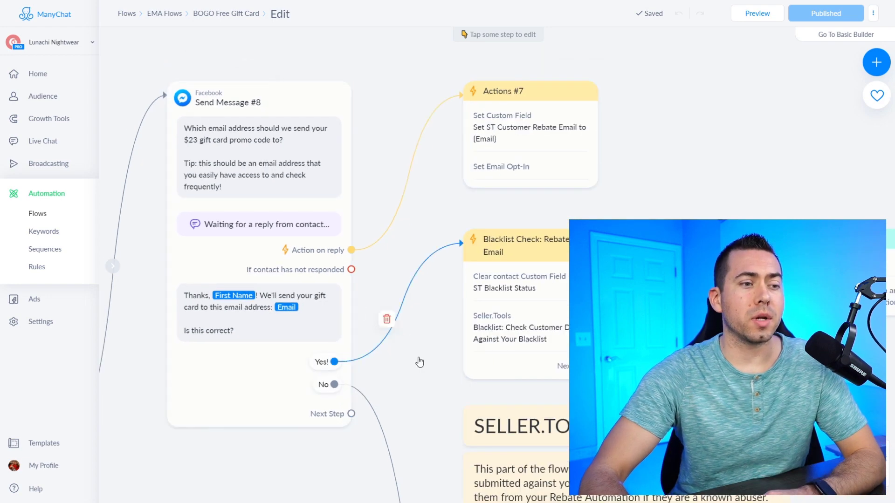
pyautogui.scroll(-2, 366, 332)
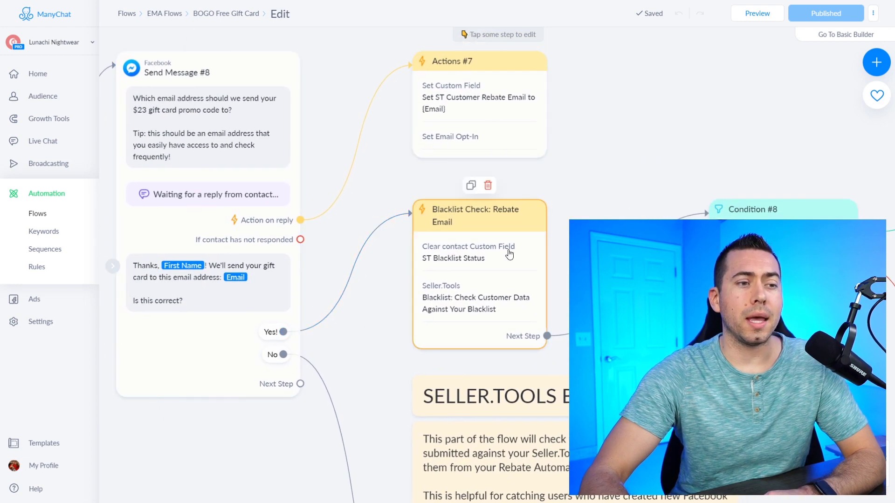
pyautogui.moveTo(589, 227); pyautogui.dragTo(337, 91)
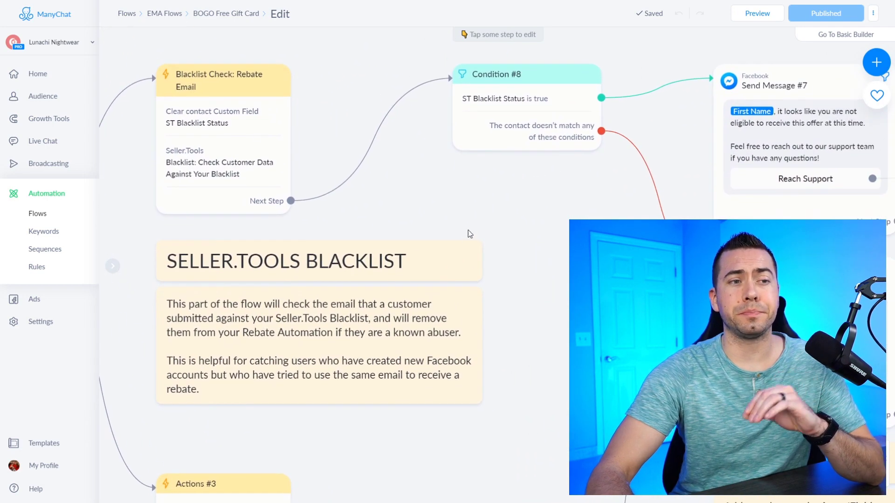
pyautogui.moveTo(516, 218); pyautogui.dragTo(235, 208)
pyautogui.moveTo(285, 266); pyautogui.dragTo(160, 213)
# Center Send Message #23 and inspect its 'Buy Now!' button, which opens the Optimized Link website
pyautogui.moveTo(551, 293); pyautogui.dragTo(463, 267)
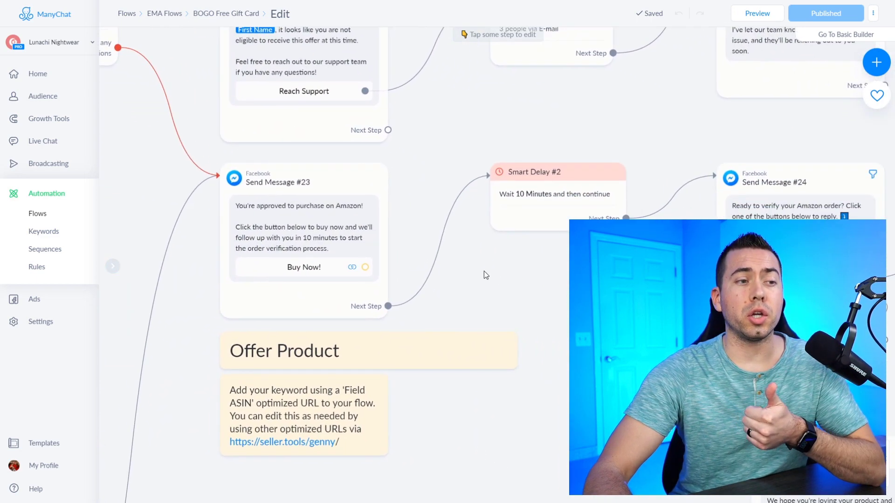
pyautogui.scroll(3, 463, 267)
pyautogui.moveTo(536, 300); pyautogui.dragTo(579, 306)
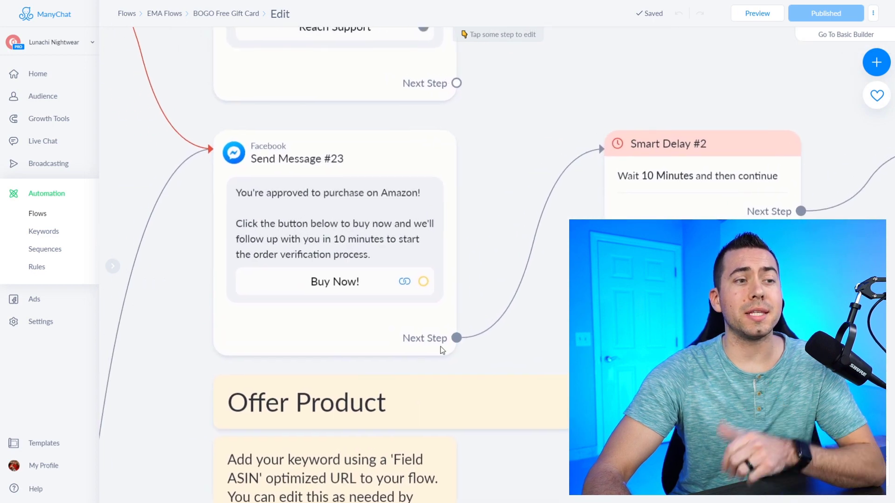
pyautogui.moveTo(306, 295)
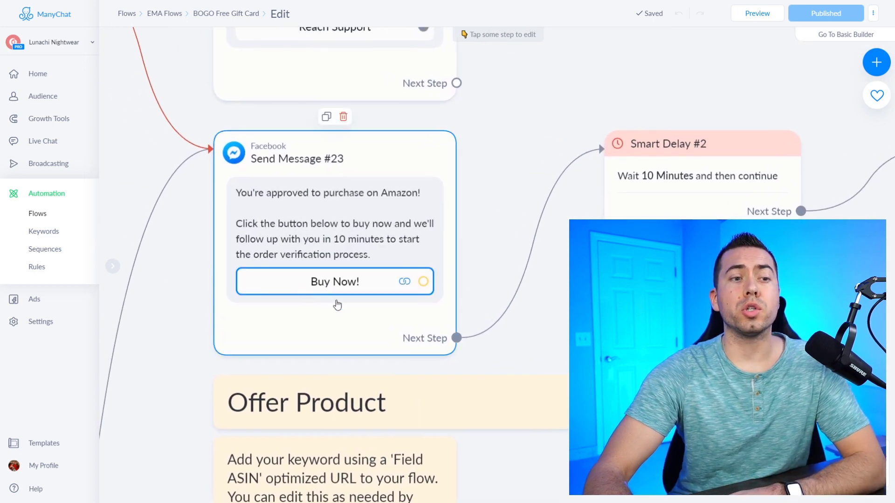
pyautogui.click(371, 283)
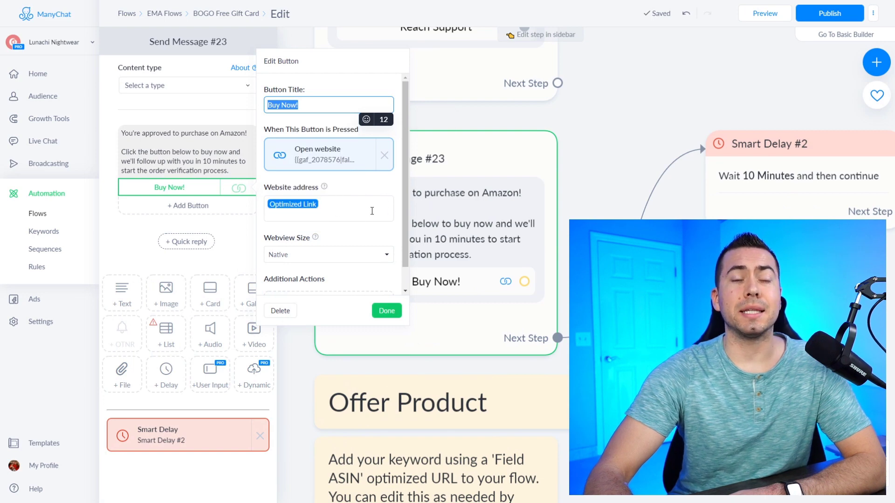
pyautogui.click(600, 158)
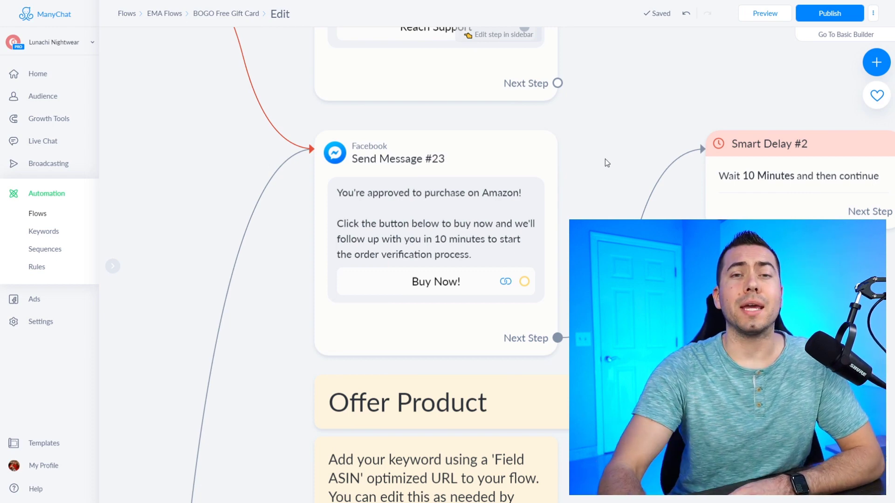
# Pan past Send Message #24 and Actions to the Ask & Verify Order step requesting the 17-digit Order ID
pyautogui.scroll(-2, 592, 140)
pyautogui.moveTo(592, 141); pyautogui.dragTo(265, 87)
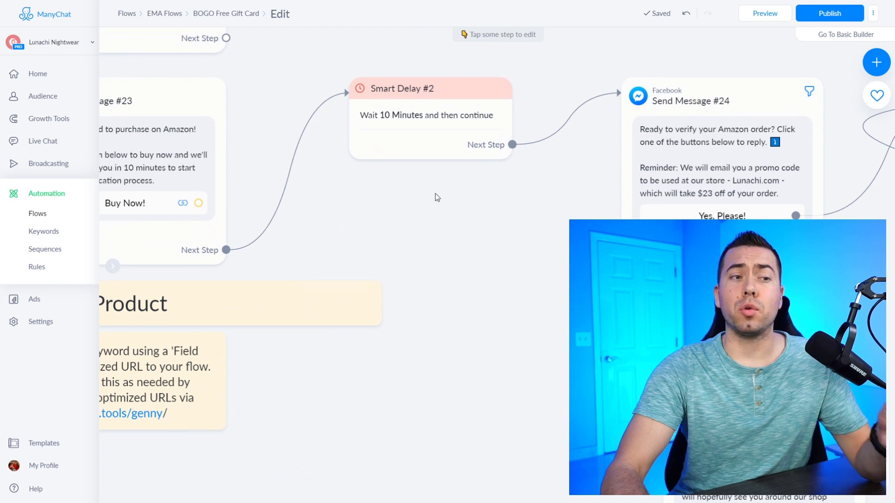
pyautogui.moveTo(437, 197); pyautogui.dragTo(354, 200)
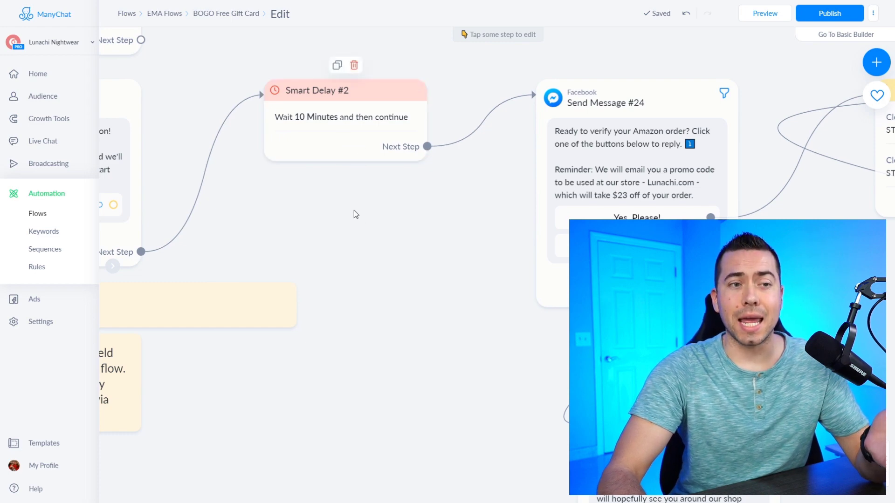
pyautogui.moveTo(413, 223); pyautogui.dragTo(165, 222)
pyautogui.scroll(2, 165, 222)
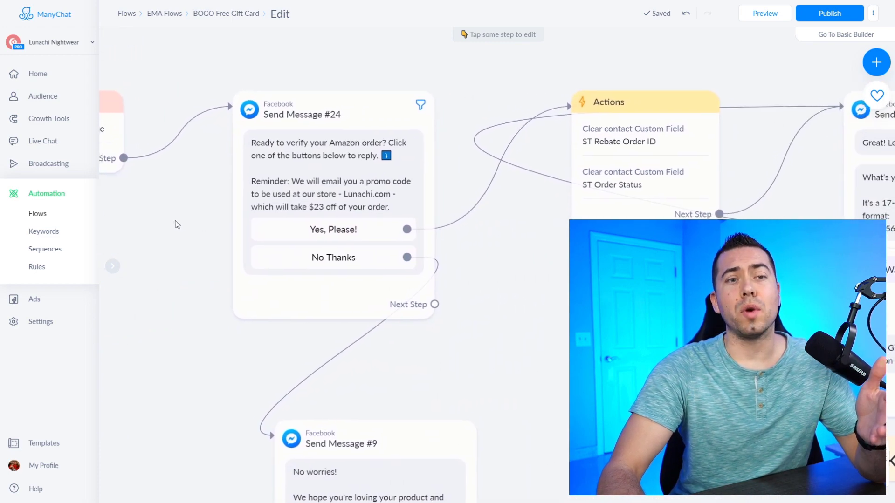
pyautogui.scroll(2, 187, 220)
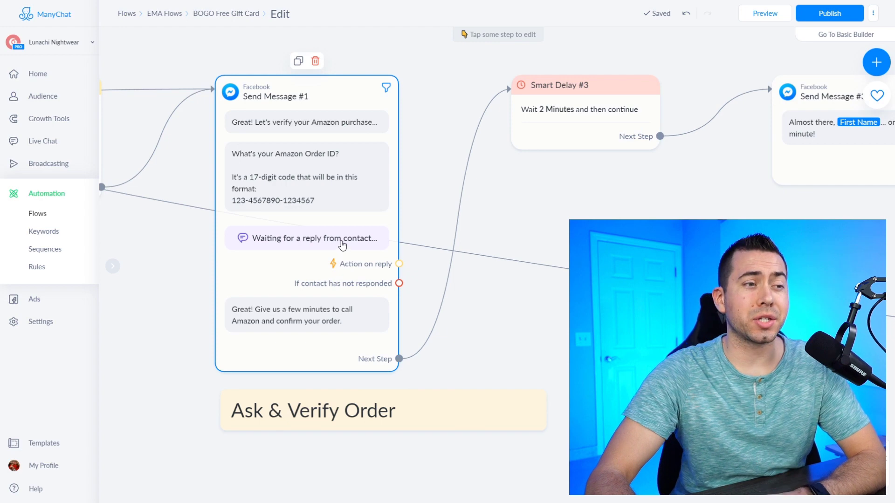
# Scroll past Smart Delay #3, Condition #1 and Get Order Info By ASIN to the verified-order Send Message #2
pyautogui.scroll(-1, 343, 245)
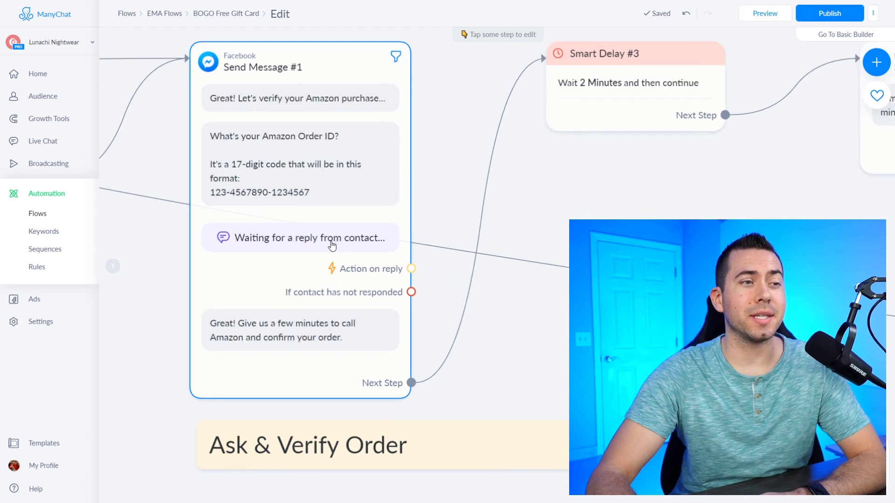
pyautogui.scroll(2, 550, 350)
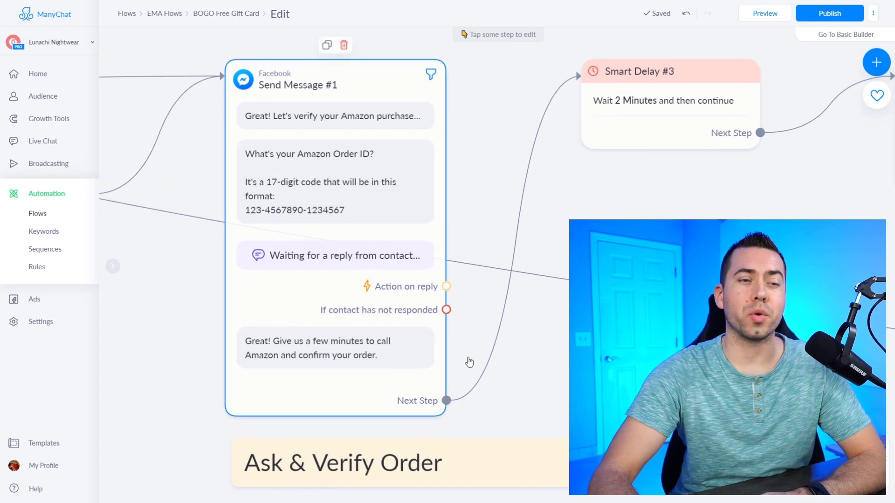
pyautogui.hscroll(3, 479, 349)
pyautogui.scroll(-1, 481, 325)
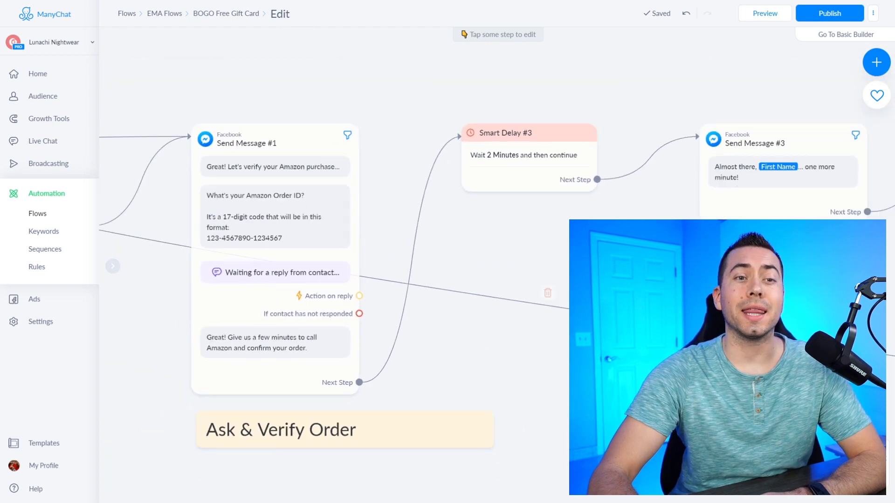
pyautogui.hscroll(5, 366, 245)
pyautogui.hscroll(3, 366, 244)
pyautogui.hscroll(4, 479, 274)
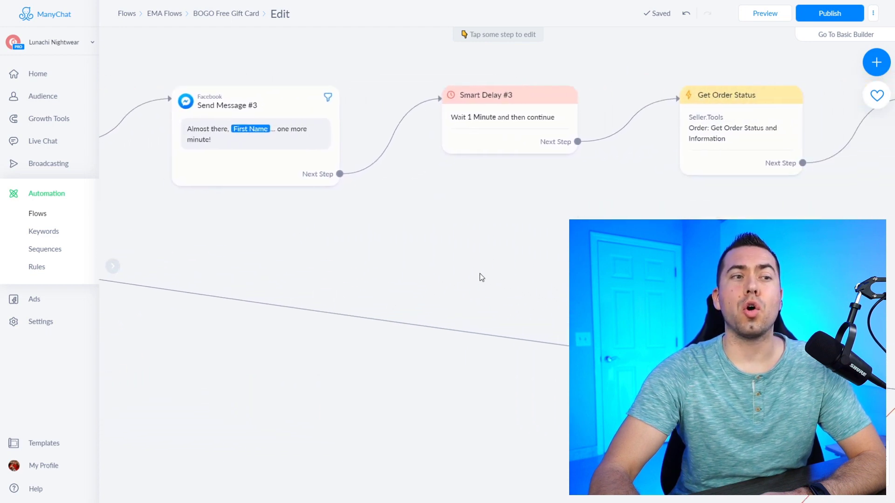
pyautogui.hscroll(3, 348, 279)
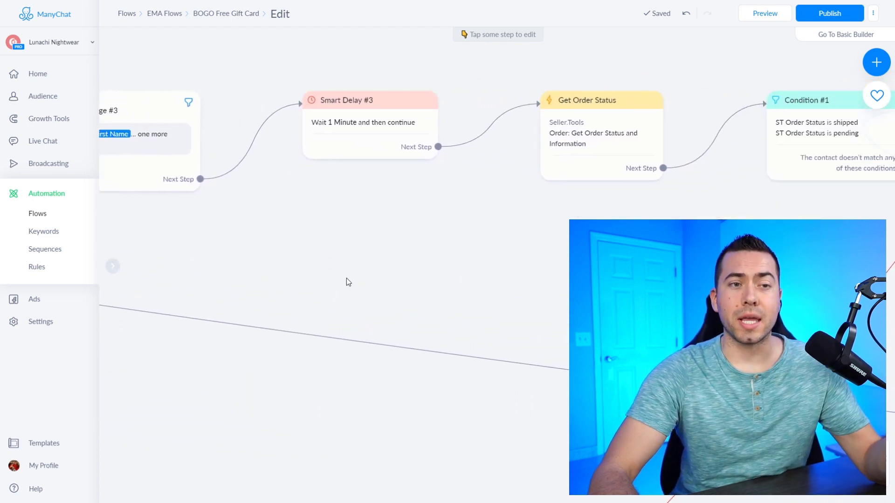
pyautogui.hscroll(3, 293, 271)
pyautogui.moveTo(551, 245); pyautogui.dragTo(236, 244)
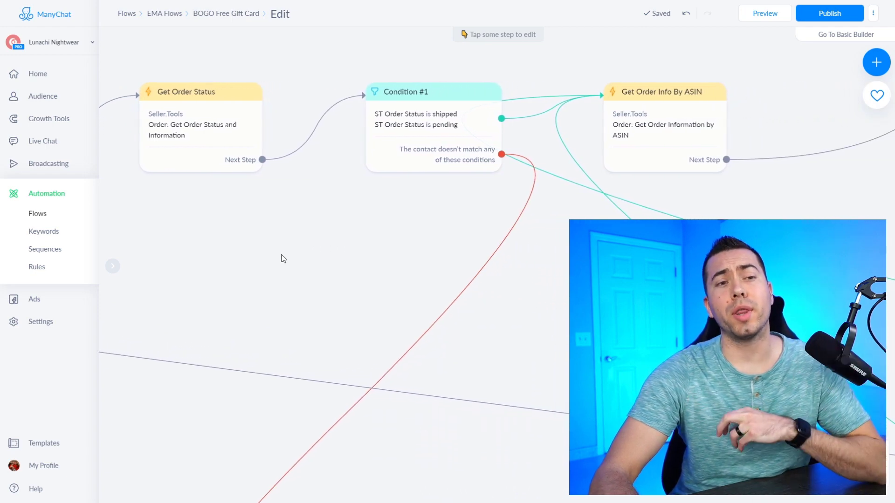
pyautogui.moveTo(286, 260); pyautogui.dragTo(166, 244)
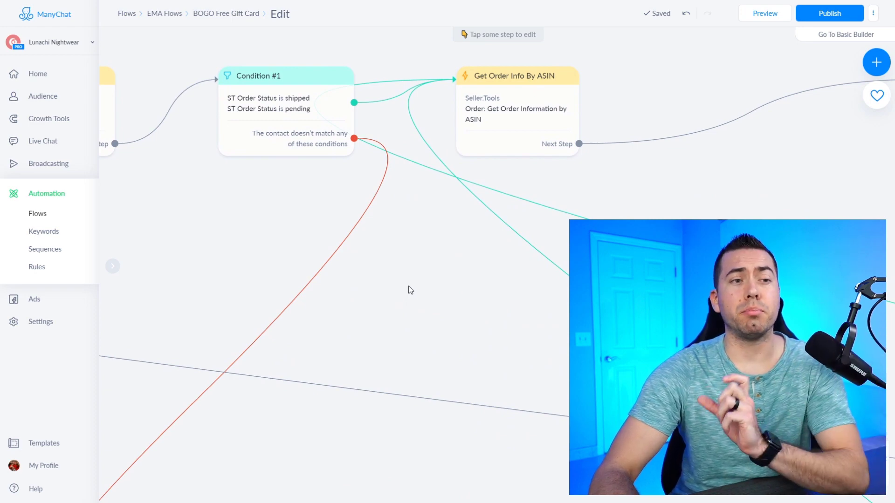
pyautogui.moveTo(421, 298); pyautogui.dragTo(300, 302)
# Bring the Counter Addition (+1), Get Order Status and the Order Status note into view
pyautogui.scroll(3, 294, 299)
pyautogui.hscroll(3, 306, 304)
pyautogui.moveTo(542, 242); pyautogui.dragTo(500, 233)
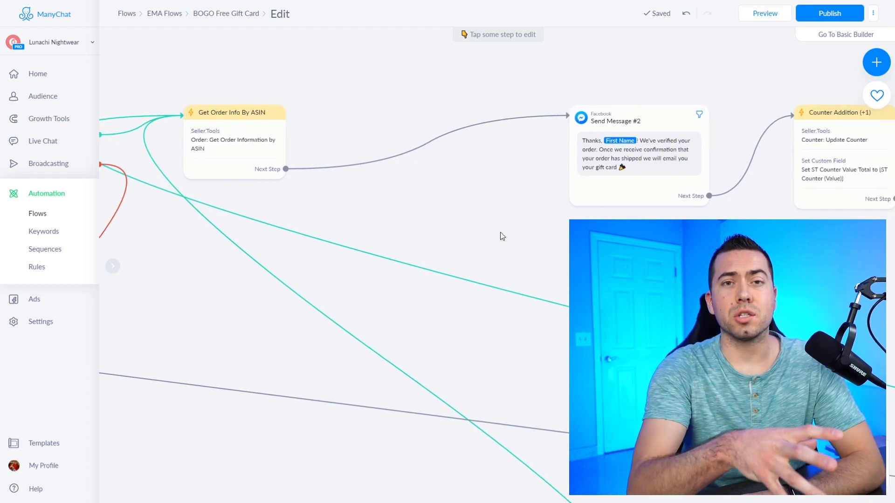
pyautogui.moveTo(502, 233); pyautogui.dragTo(196, 217)
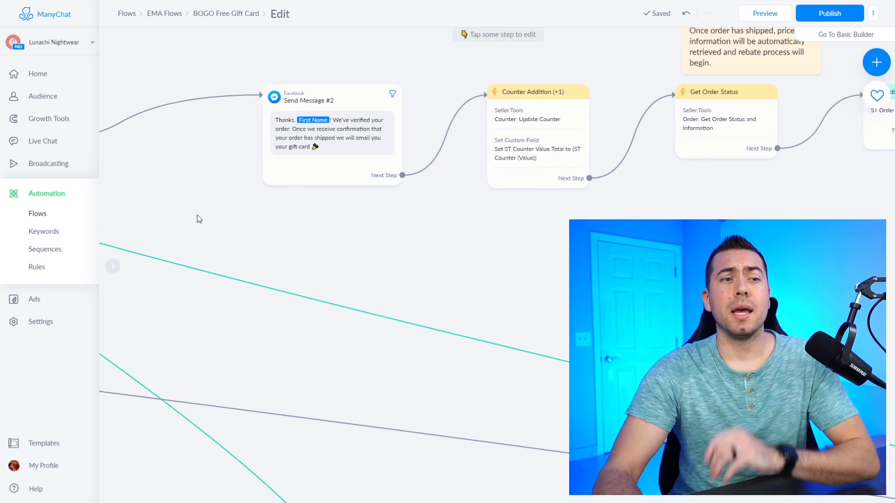
pyautogui.moveTo(197, 214); pyautogui.dragTo(284, 223)
pyautogui.scroll(-3, 261, 250)
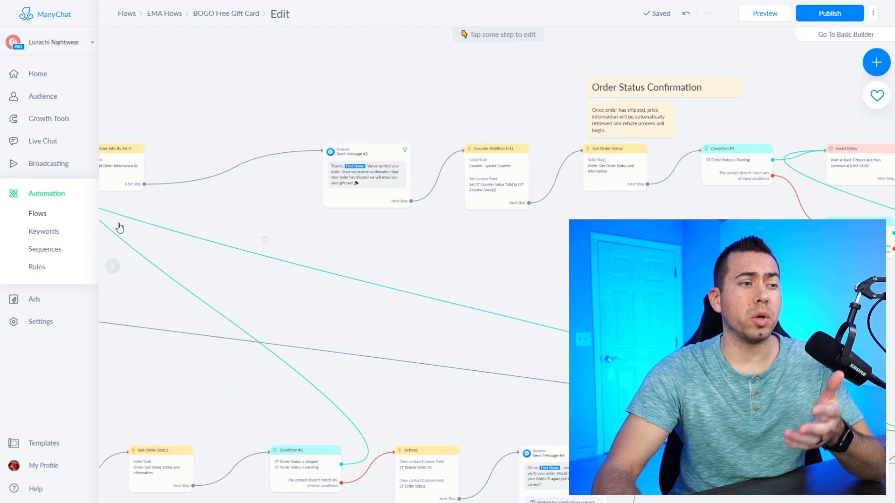
pyautogui.scroll(3, 176, 198)
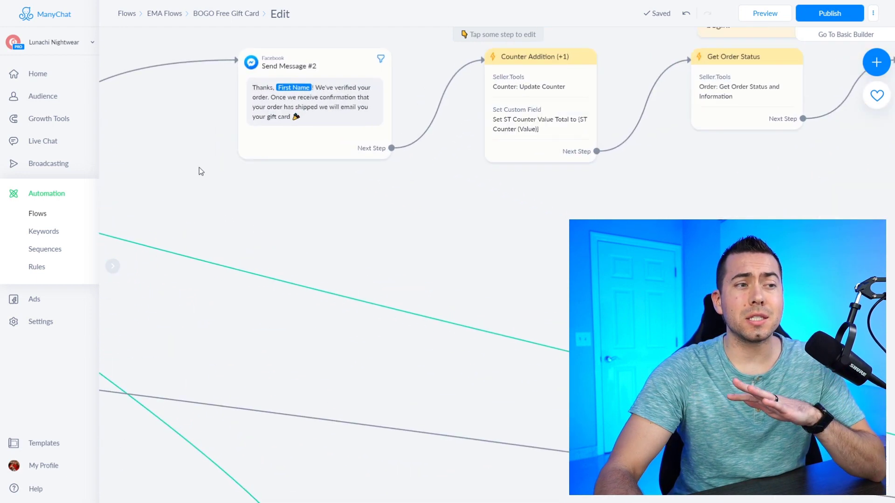
pyautogui.moveTo(199, 166); pyautogui.dragTo(200, 245)
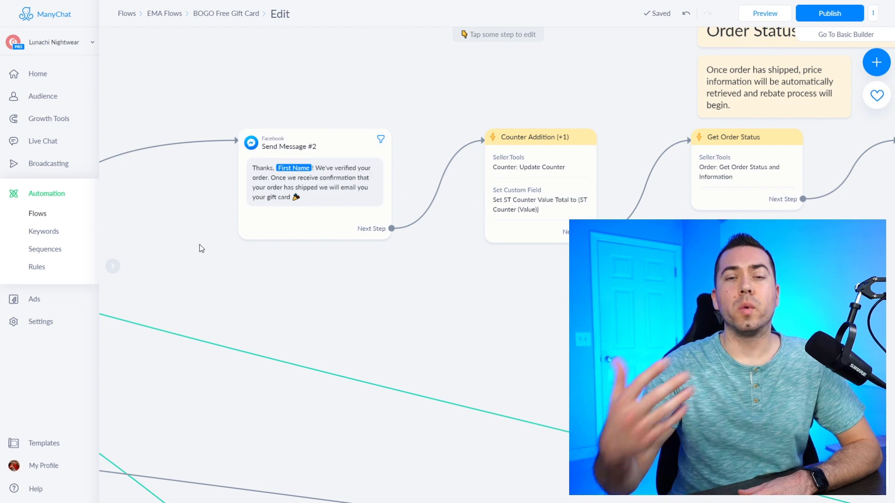
pyautogui.moveTo(243, 265); pyautogui.dragTo(226, 251)
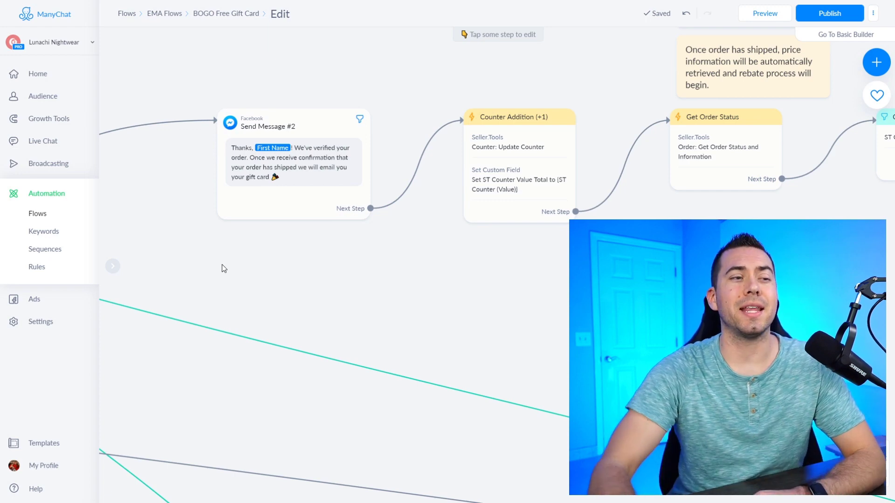
# Pan from Send Message #2 through Condition #3 and the second Get Order Status to the Blacklist Check
pyautogui.scroll(5, 308, 252)
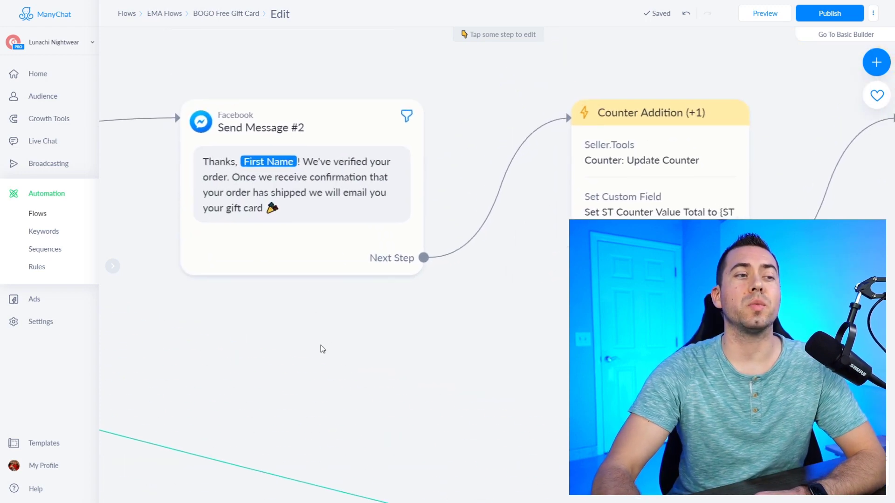
pyautogui.scroll(-3, 331, 312)
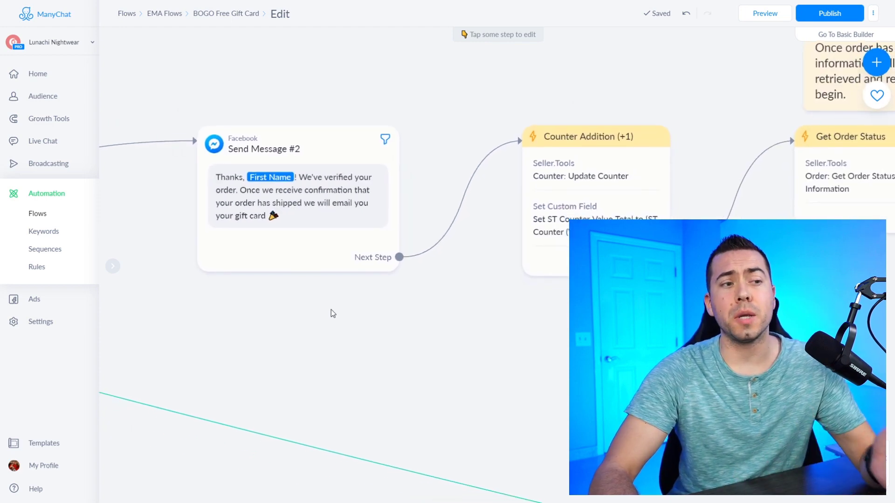
pyautogui.moveTo(331, 311); pyautogui.dragTo(223, 289)
pyautogui.scroll(-3, 299, 289)
pyautogui.moveTo(482, 311); pyautogui.dragTo(215, 270)
pyautogui.moveTo(403, 302); pyautogui.dragTo(280, 278)
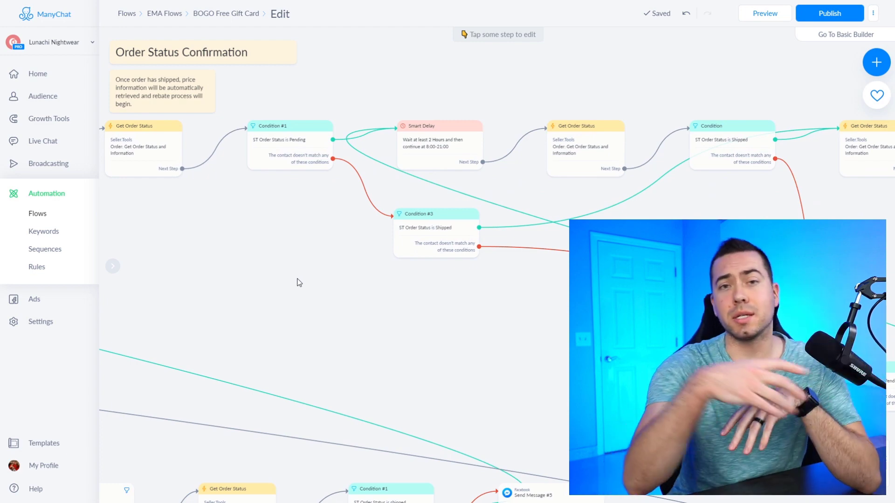
pyautogui.moveTo(400, 333); pyautogui.dragTo(262, 326)
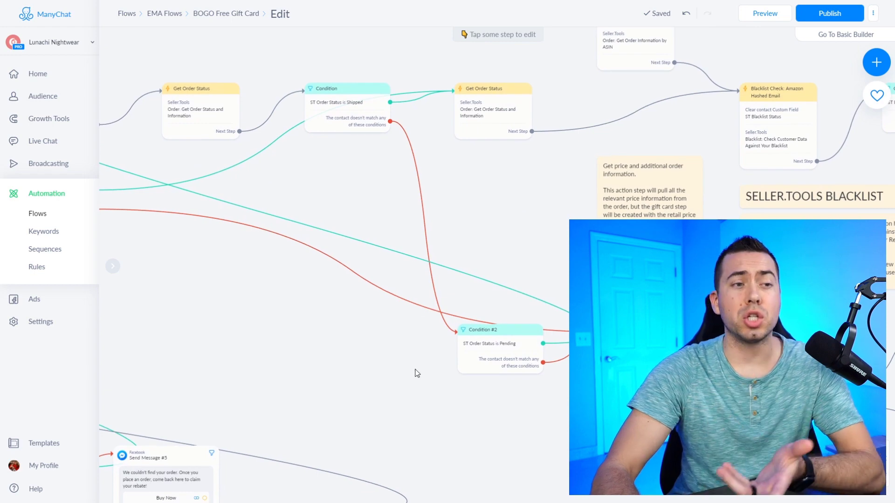
# Show the canceled-order branch: Condition #4, Send Message #13, 12-hour Smart Delay #4 and Actions #9
pyautogui.moveTo(443, 311); pyautogui.dragTo(359, 304)
pyautogui.scroll(-3, 560, 345)
pyautogui.moveTo(559, 345); pyautogui.dragTo(390, 351)
pyautogui.moveTo(479, 378); pyautogui.dragTo(336, 341)
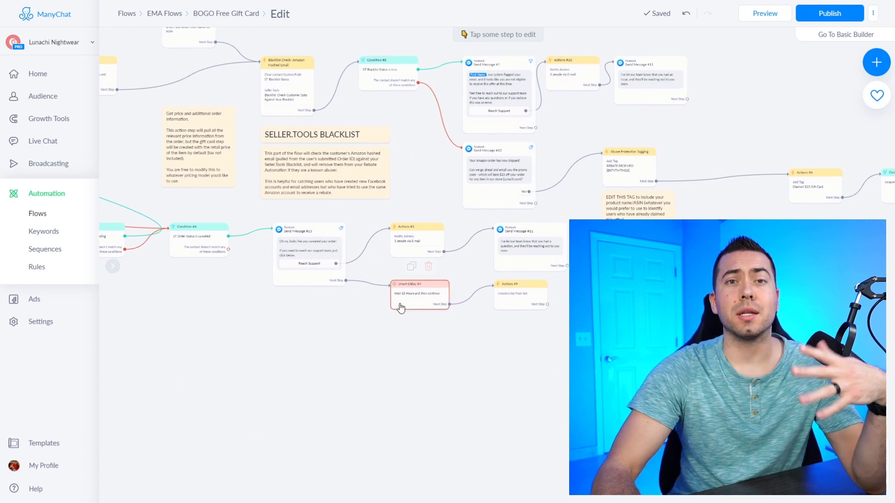
pyautogui.scroll(1, 401, 280)
pyautogui.scroll(2, 337, 322)
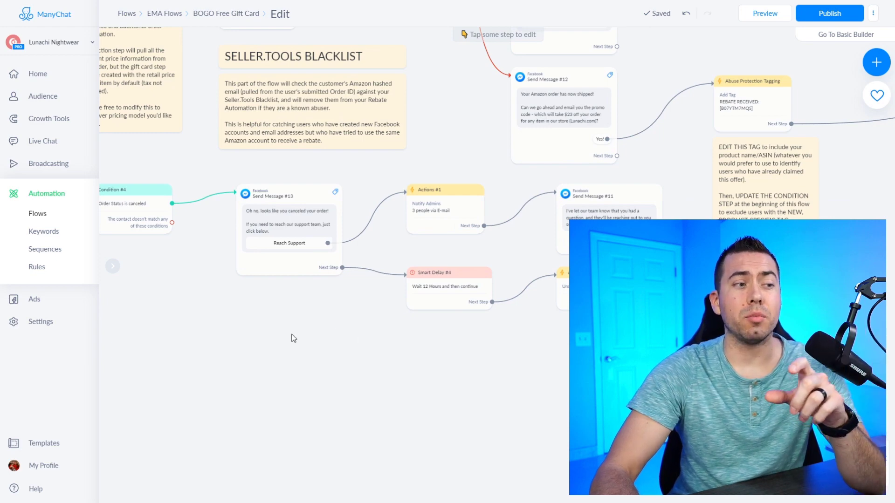
# Scroll around the canceled-order branch, ending on the shipped-order $23 promo-code message, Send Message #12
pyautogui.hscroll(-3, 289, 272)
pyautogui.scroll(3, 272, 285)
pyautogui.hscroll(-1, 318, 260)
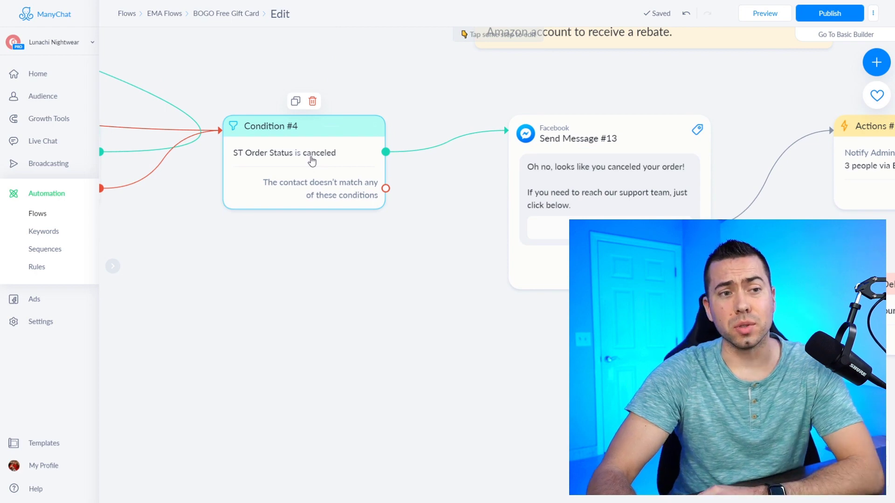
pyautogui.hscroll(3, 325, 165)
pyautogui.hscroll(4, 529, 260)
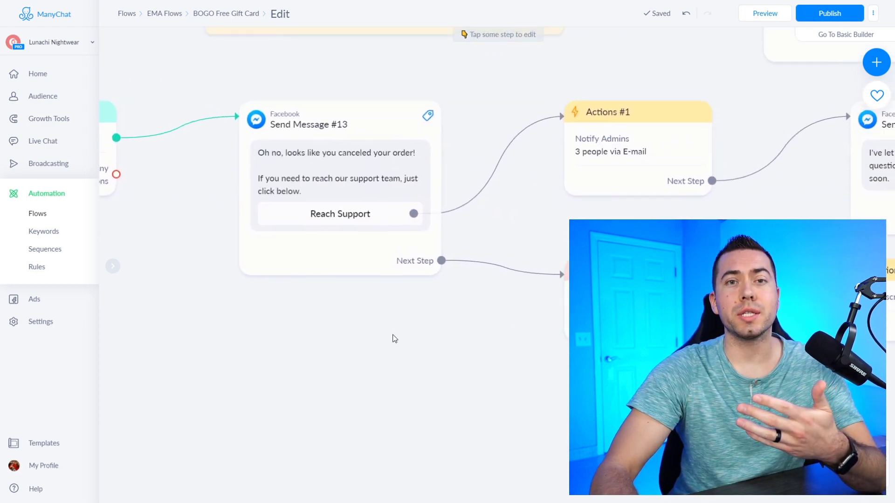
pyautogui.scroll(1, 373, 321)
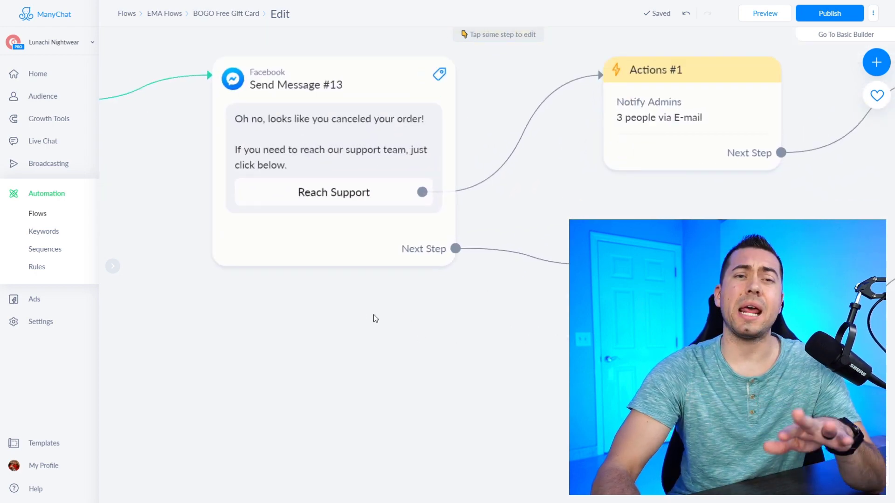
pyautogui.scroll(-3, 374, 303)
pyautogui.moveTo(479, 348); pyautogui.dragTo(410, 433)
# Place the shipped-order Send Message #12 beside the tagging step and zoom in and out on it
pyautogui.scroll(1, 466, 204)
pyautogui.scroll(2, 466, 204)
pyautogui.moveTo(375, 247); pyautogui.dragTo(194, 154)
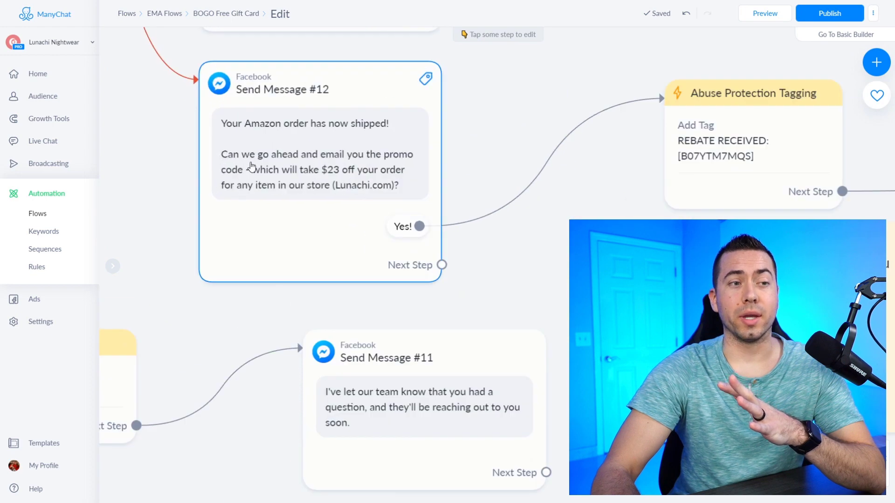
pyautogui.scroll(2, 516, 125)
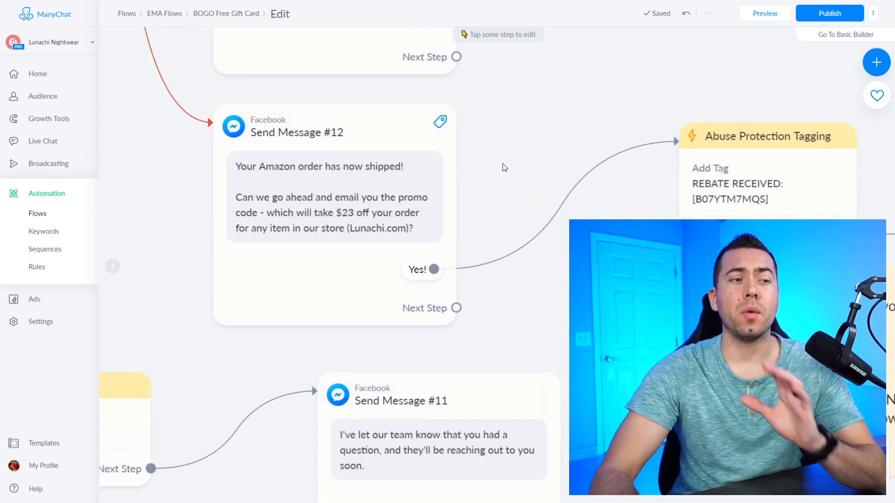
pyautogui.scroll(-2, 503, 164)
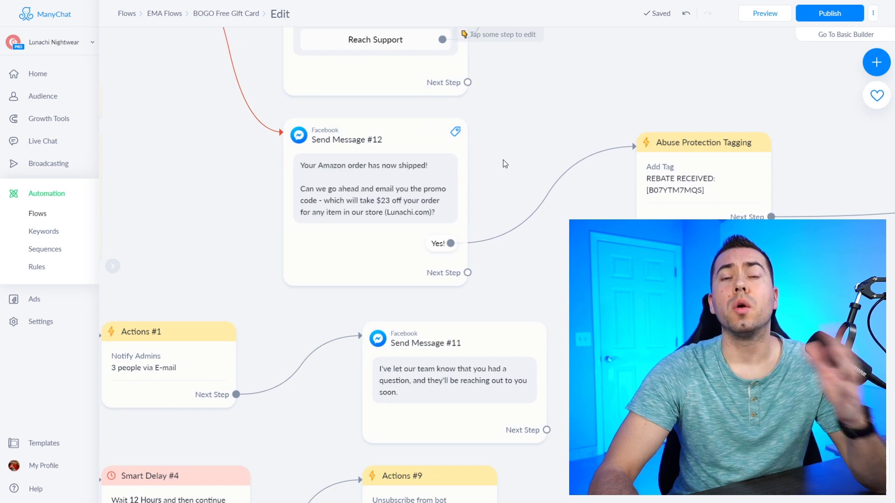
pyautogui.scroll(2, 501, 158)
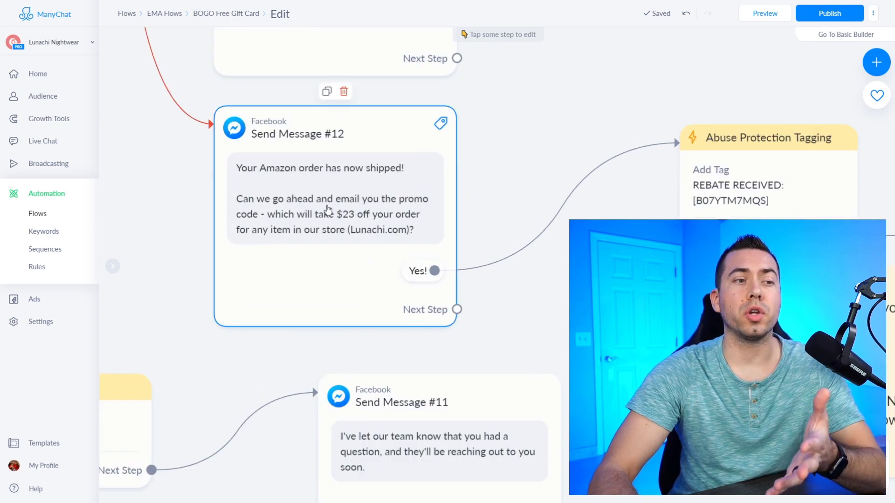
pyautogui.scroll(-2, 545, 254)
# Pan to the Abuse Protection Tagging step with its note and Condition #3 checking coupon_code
pyautogui.moveTo(559, 279); pyautogui.dragTo(308, 262)
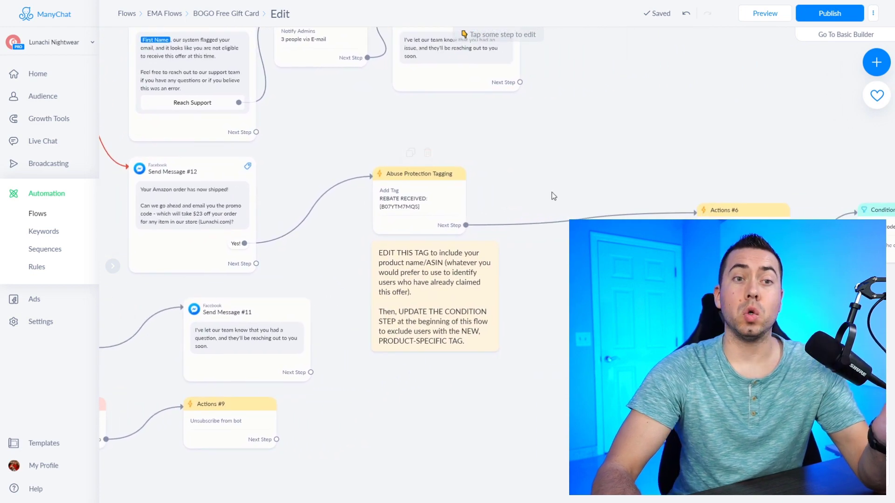
pyautogui.moveTo(575, 169); pyautogui.dragTo(428, 71)
pyautogui.moveTo(457, 183); pyautogui.dragTo(394, 209)
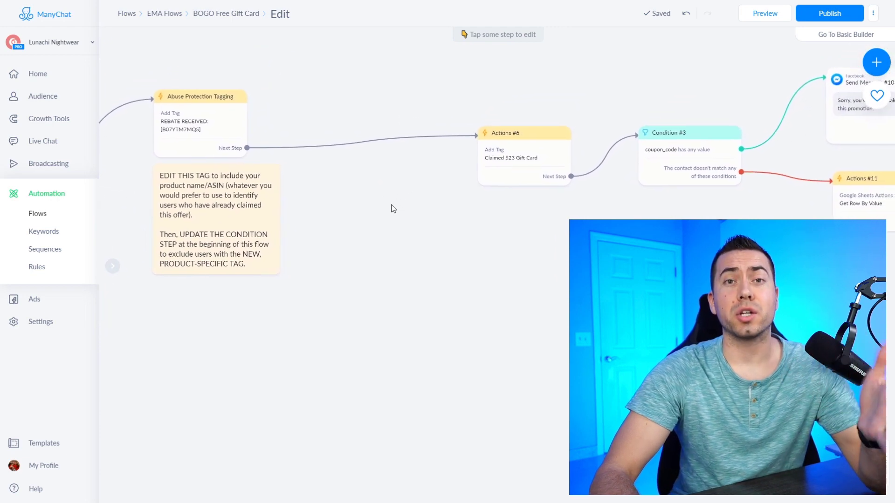
# Pan past Condition #3, Actions #11 and Condition #2 to the '$23 off Promo Code' email and Send Message #8
pyautogui.hscroll(5, 394, 209)
pyautogui.hscroll(10, 394, 214)
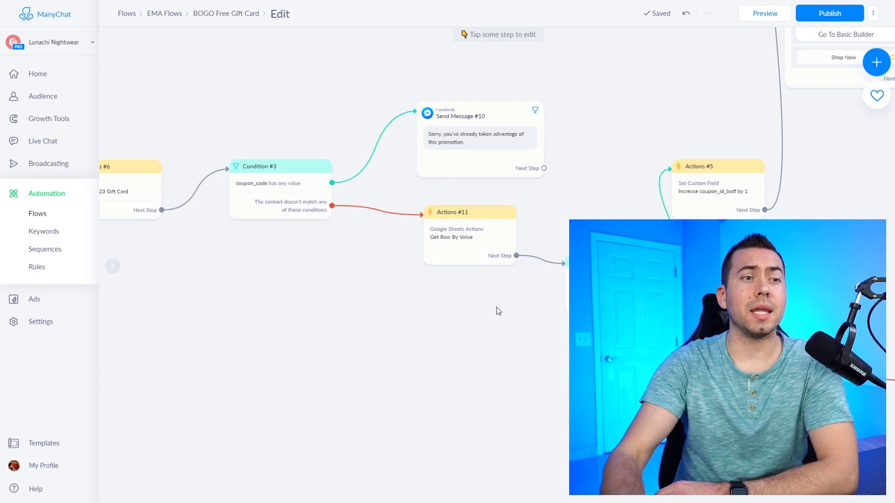
pyautogui.moveTo(496, 318); pyautogui.dragTo(431, 311)
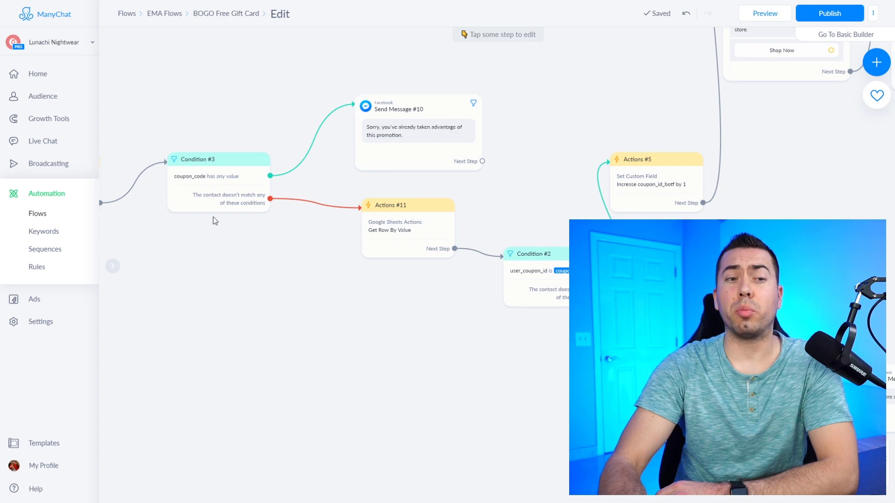
pyautogui.moveTo(631, 369); pyautogui.dragTo(424, 365)
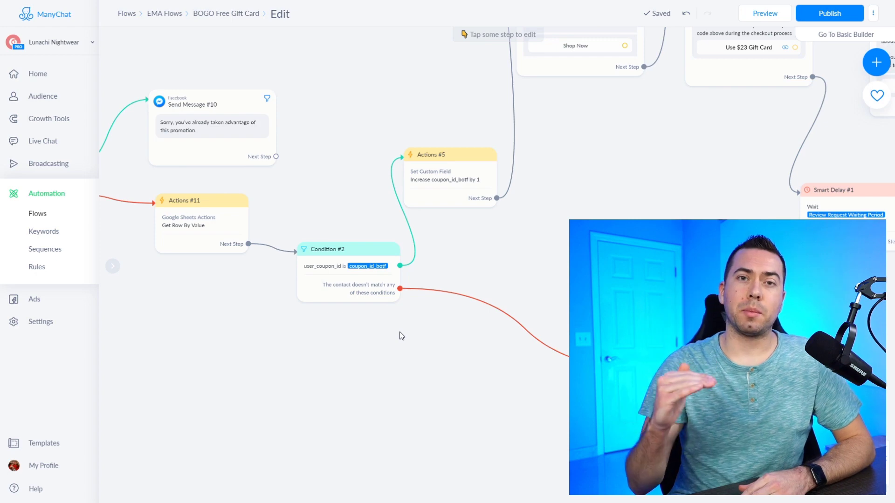
pyautogui.moveTo(641, 208); pyautogui.dragTo(434, 375)
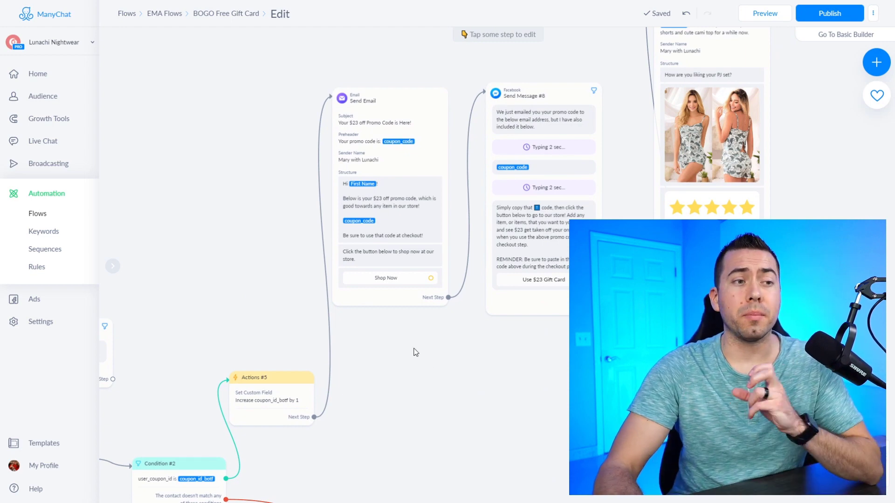
# Zoom into Send Message #8 to read its coupon_code, copy instructions and 'Use $23 Gift Card' button, then zoom out
pyautogui.scroll(5, 421, 341)
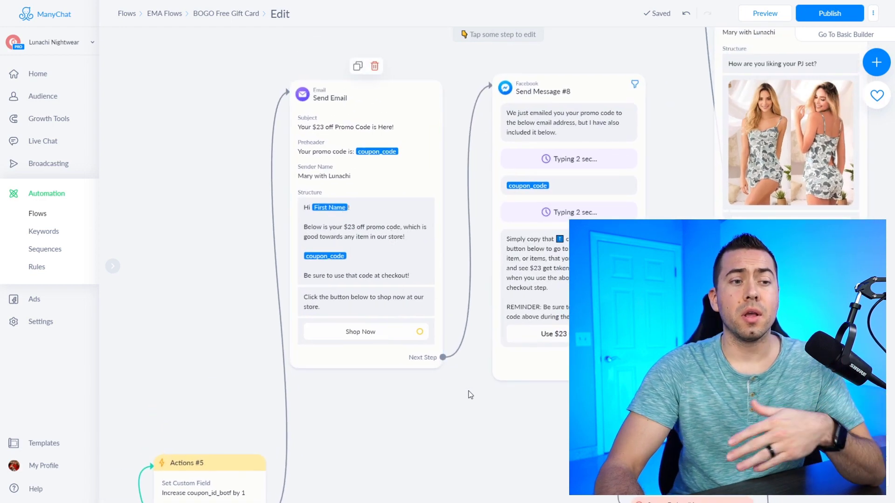
pyautogui.moveTo(483, 431); pyautogui.dragTo(337, 415)
pyautogui.hscroll(2, 507, 208)
pyautogui.scroll(5, 507, 208)
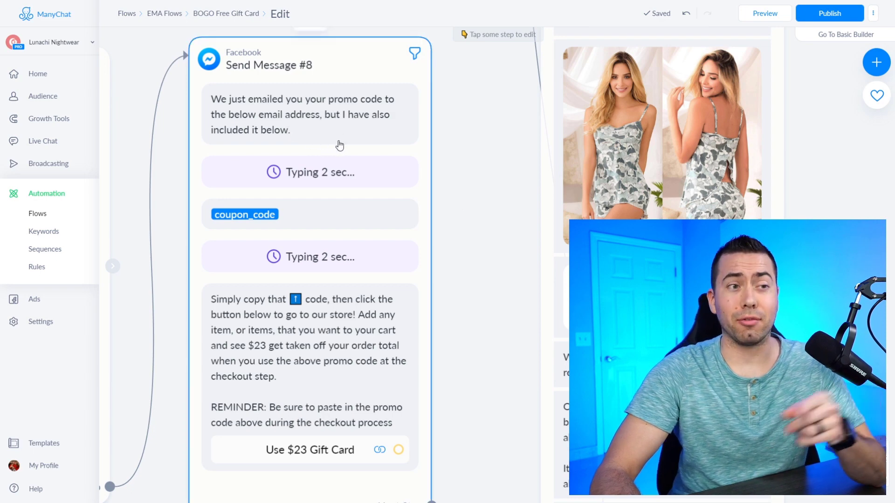
pyautogui.moveTo(472, 205); pyautogui.dragTo(460, 150)
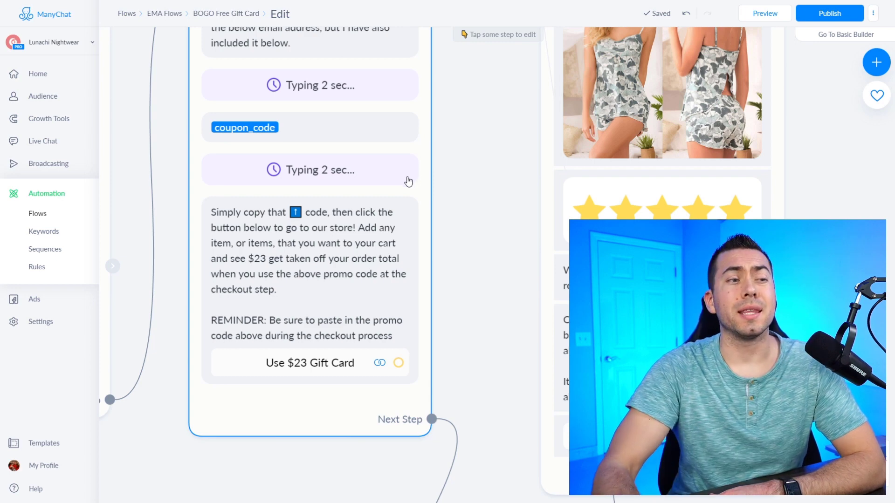
pyautogui.scroll(-1, 410, 164)
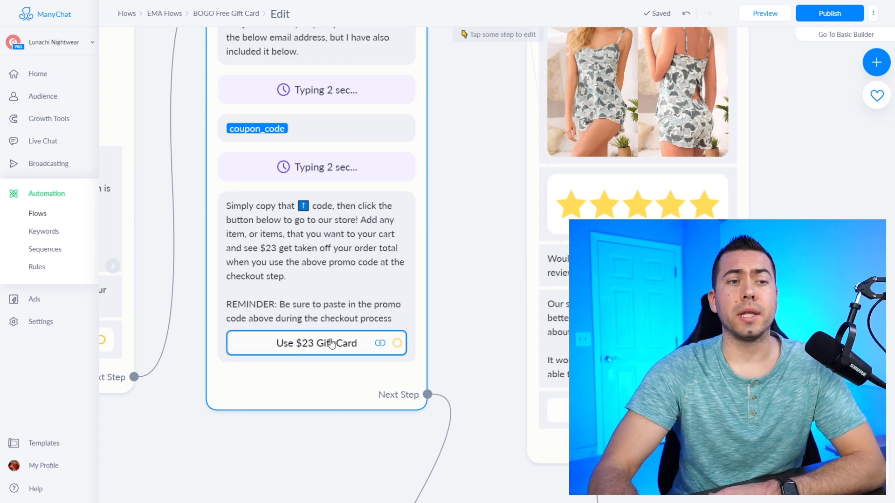
pyautogui.scroll(-5, 337, 290)
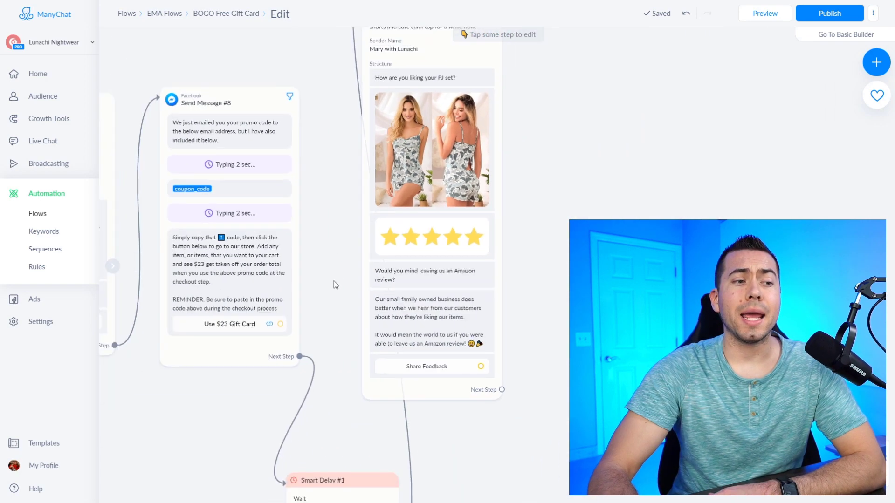
# Inspect Smart Delay #1's 'Review Request Waiting Period' wait, then bring up the 'How Are You Liking Your PJ Set?' email
pyautogui.moveTo(333, 282); pyautogui.dragTo(298, 127)
pyautogui.scroll(-3, 307, 274)
pyautogui.scroll(4, 250, 254)
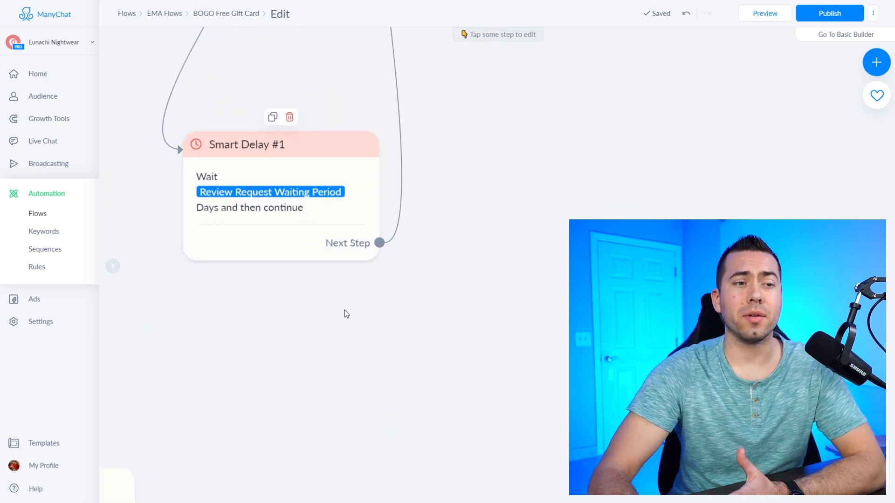
pyautogui.moveTo(342, 319); pyautogui.dragTo(364, 328)
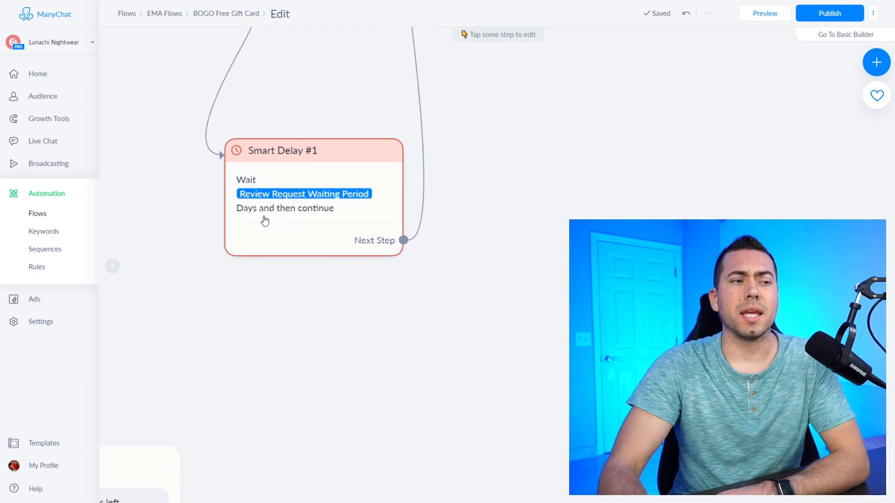
pyautogui.scroll(-3, 262, 222)
pyautogui.moveTo(405, 163); pyautogui.dragTo(344, 407)
pyautogui.moveTo(446, 159); pyautogui.dragTo(389, 266)
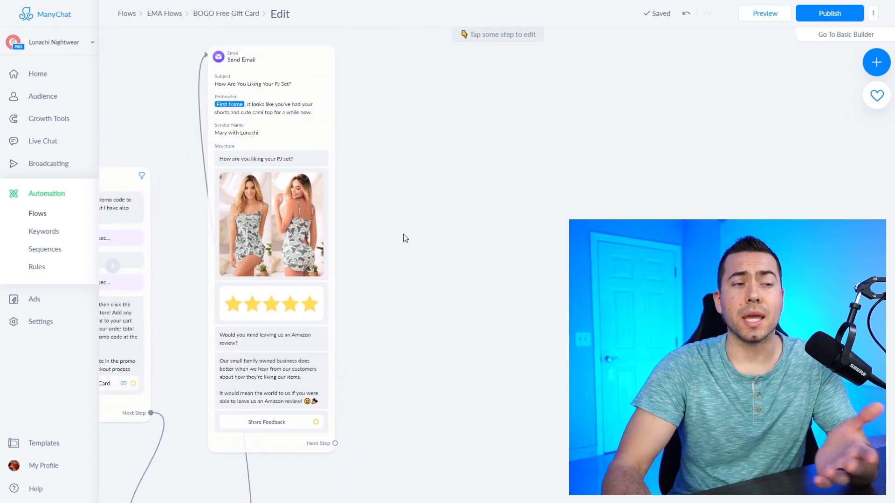
pyautogui.moveTo(405, 234)
pyautogui.mouseDown()
pyautogui.moveTo(423, 225)
pyautogui.moveTo(409, 241)
pyautogui.mouseUp()
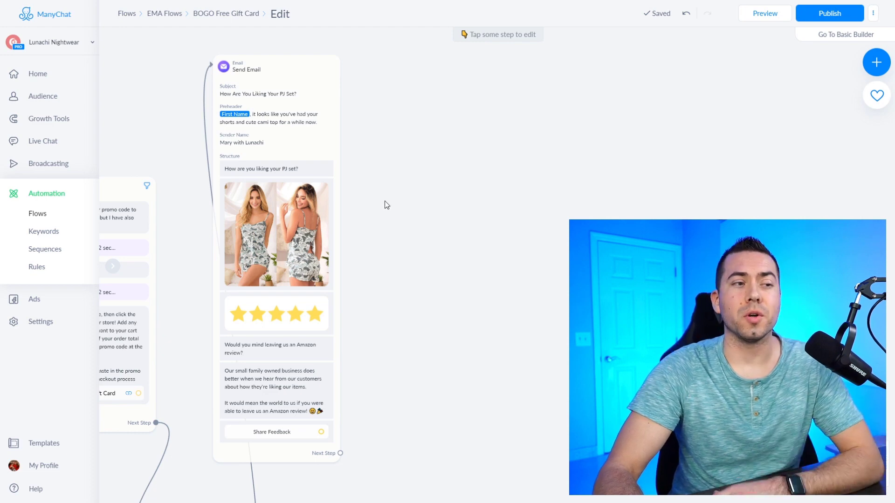
# Zoom out to see the whole flow, from the pajama-set offer to the Amazon review-request email
pyautogui.scroll(-5, 384, 203)
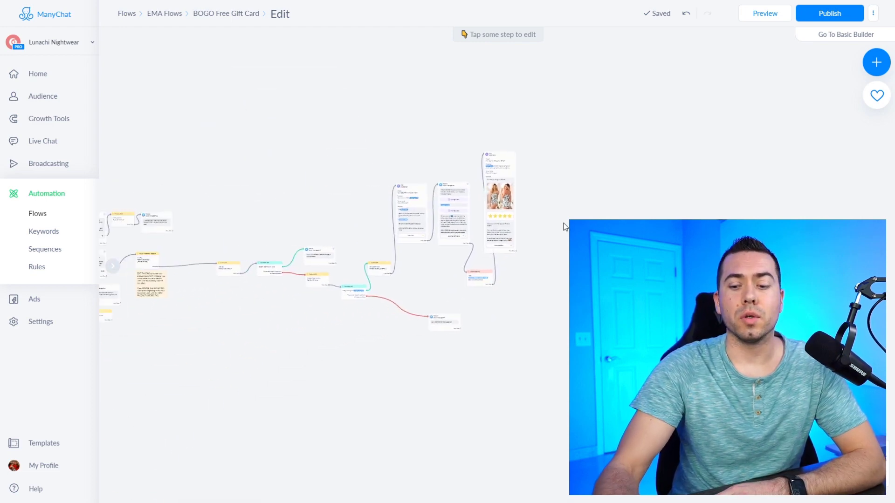